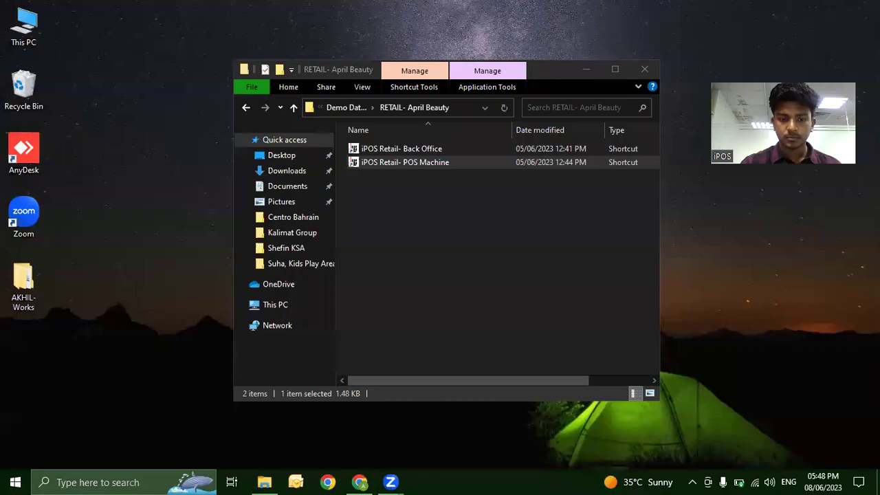
Bring the RETAIL- April Beauty folder window into focus.
click(263, 482)
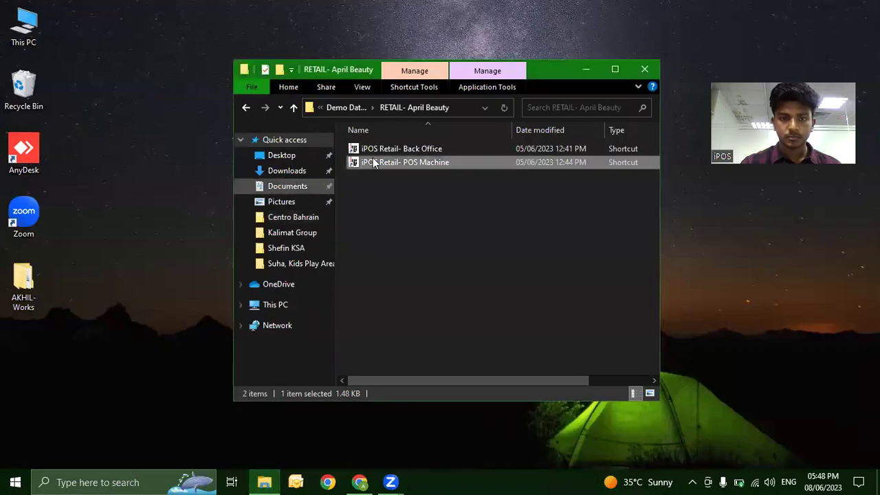
Launch the iPOS Retail- POS Machine shortcut and log the cashier in with their password.
double_click(416, 165)
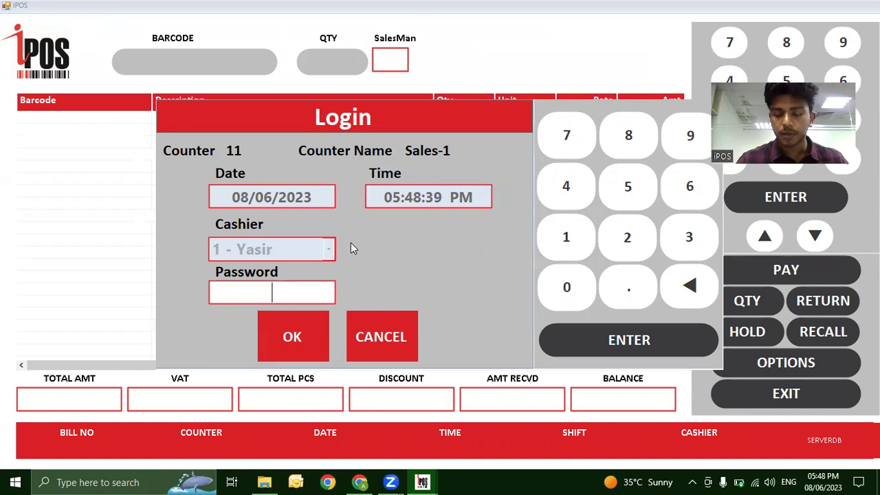
text(123)
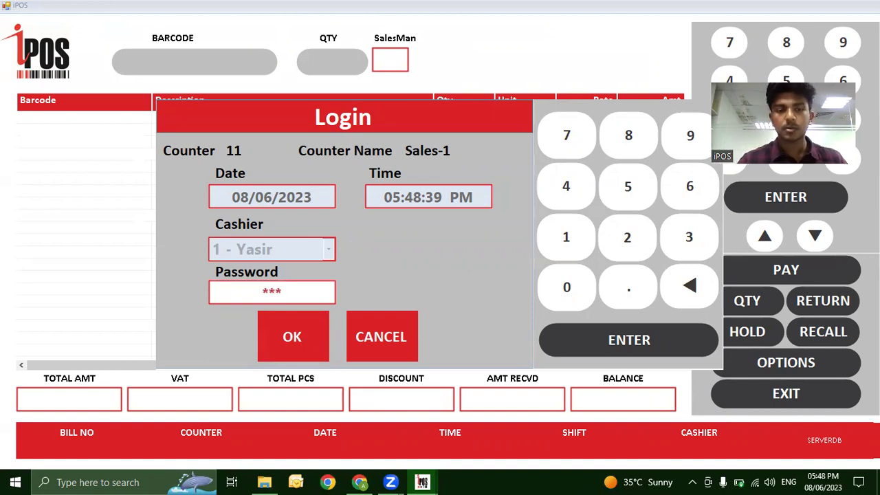
click(292, 348)
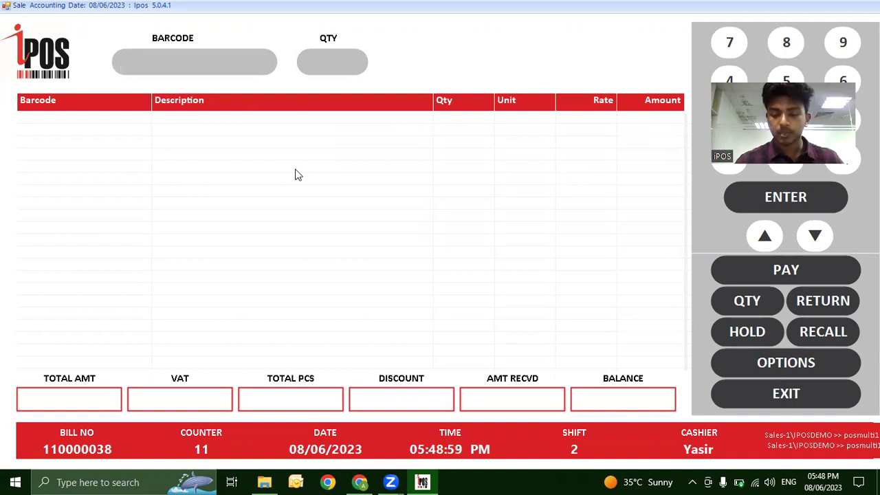
Enter barcode 123 three times to add three 50.00 TEST PRODUCT lines.
text(123)
key(Return)
text(123)
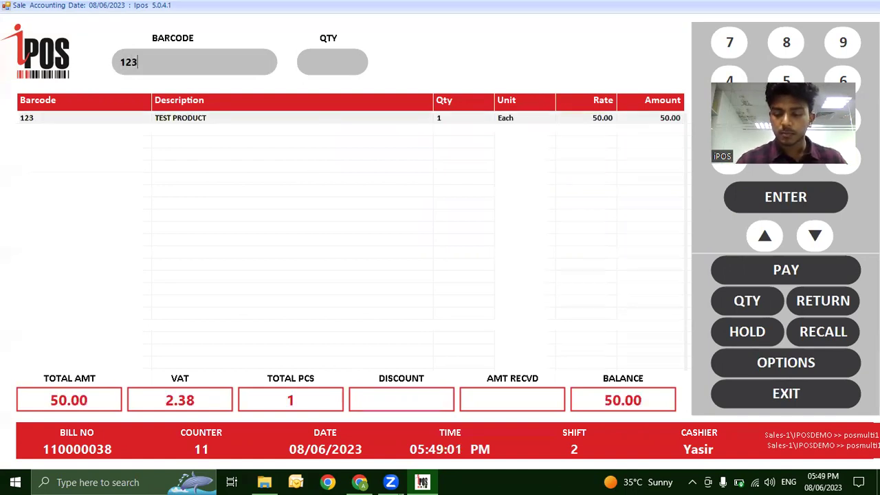
key(Return)
text(123)
key(Return)
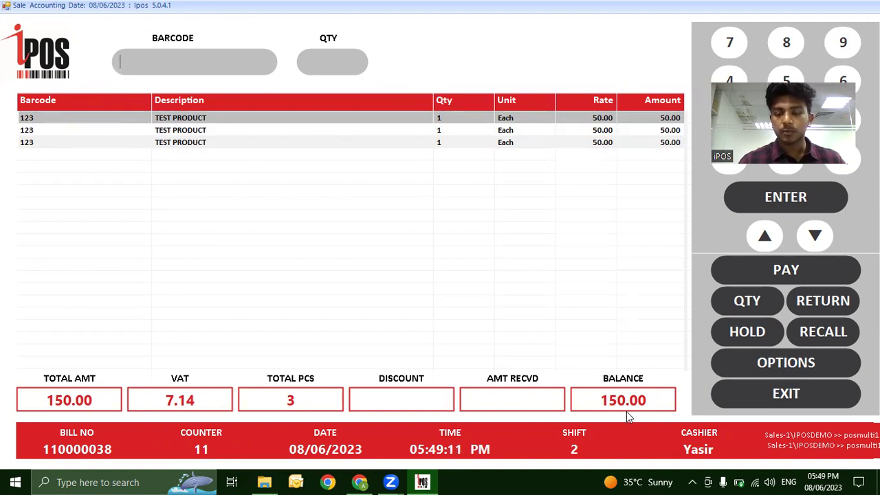
Pay the 150.00 bill with 200.00 cash and dismiss the printer error.
click(750, 268)
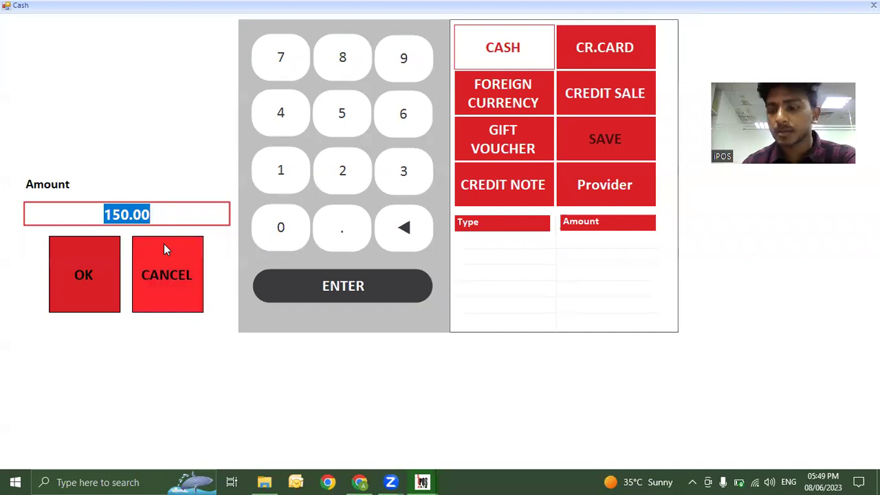
text(200)
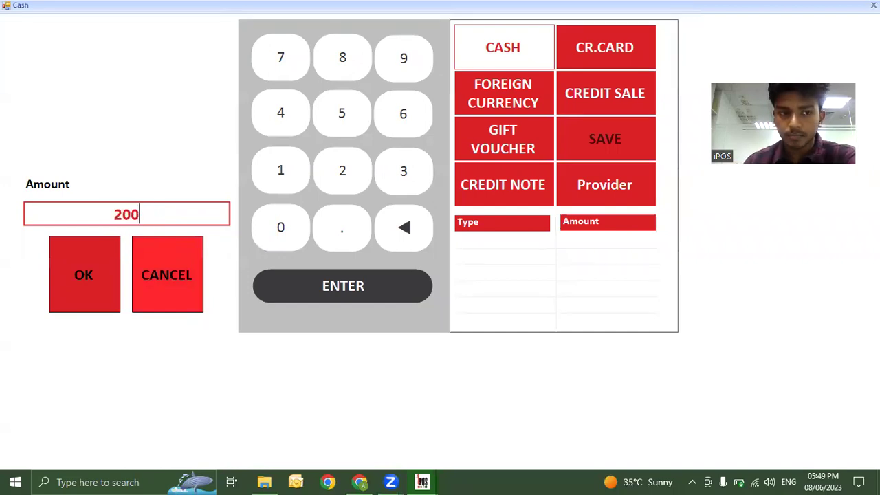
key(Return)
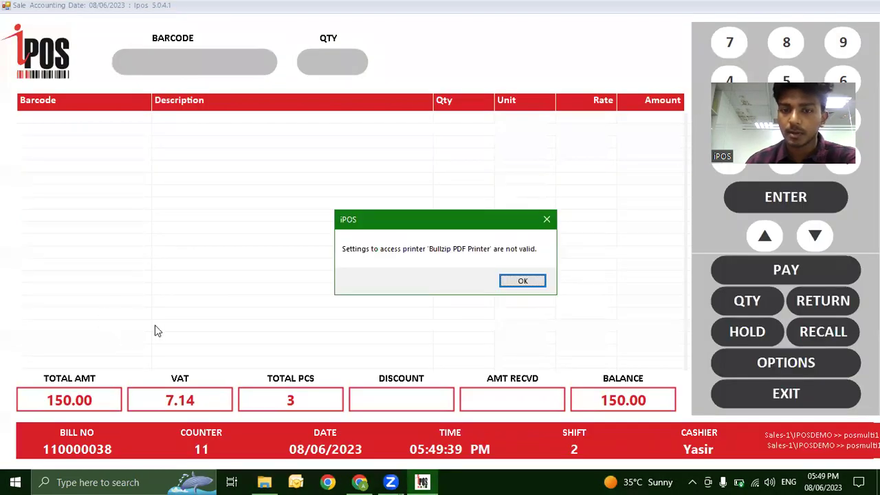
click(522, 281)
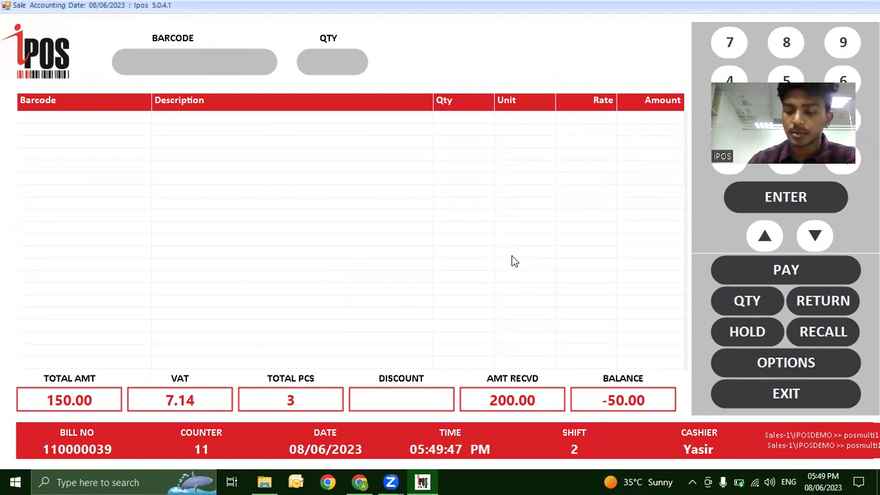
Add two TEST PRODUCT lines using barcode 123.
text(123)
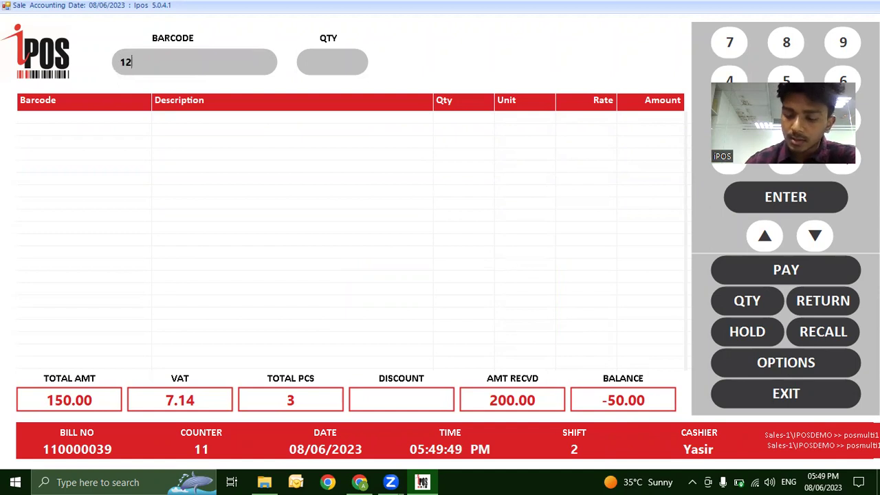
key(Return)
text(123)
key(Return)
Dismiss the Item Not Found error for barcode 12, then add two more 123 lines.
text(12)
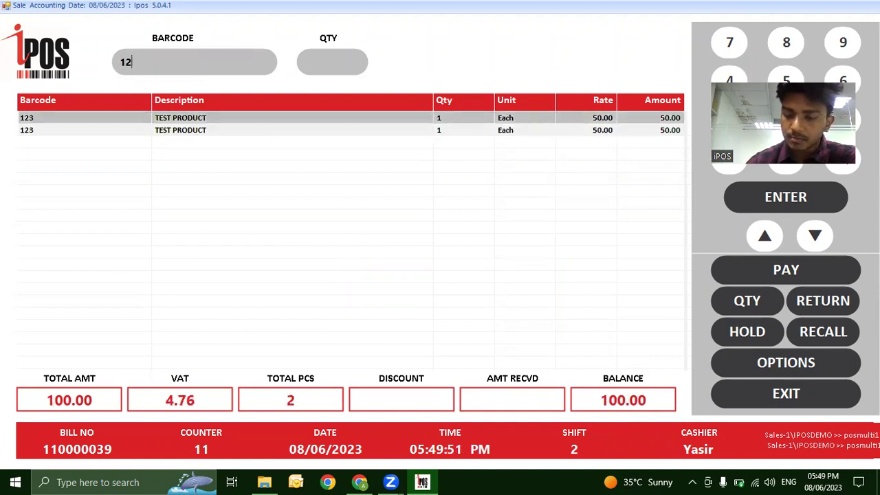
key(Return)
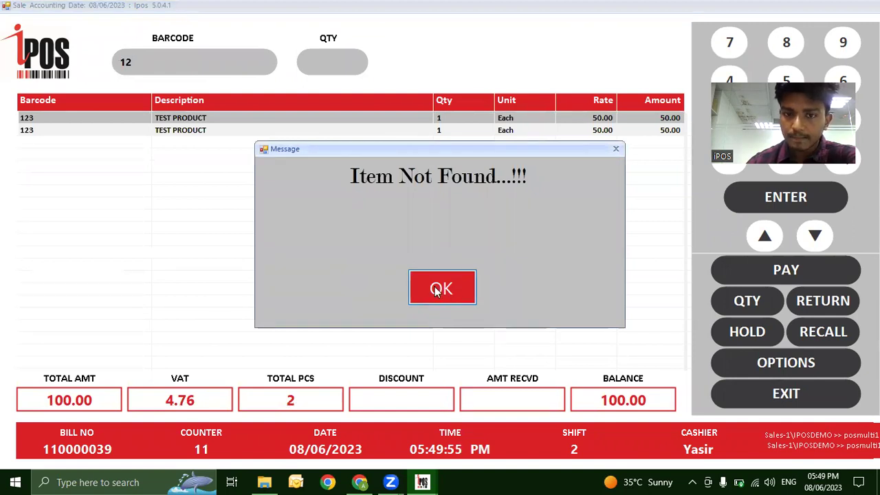
click(450, 292)
text(123)
key(Return)
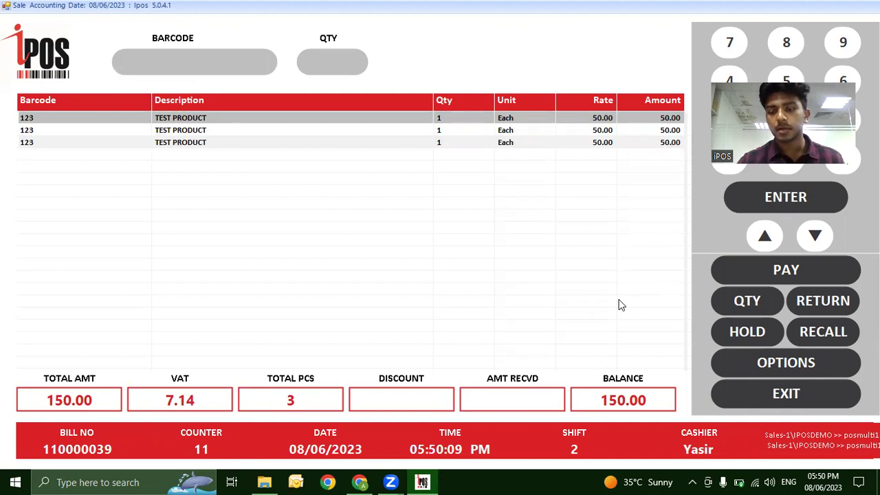
text(123)
key(Return)
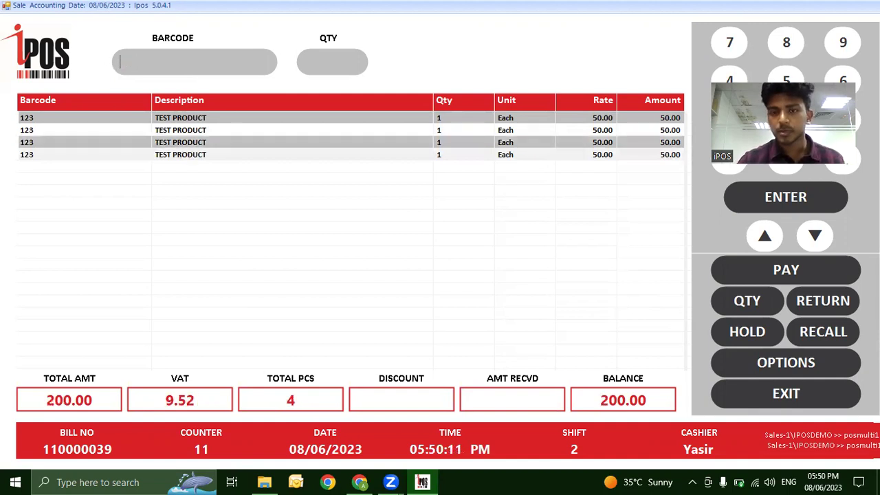
Record 100.00 of the 200.00 bill as a cash payment.
click(741, 271)
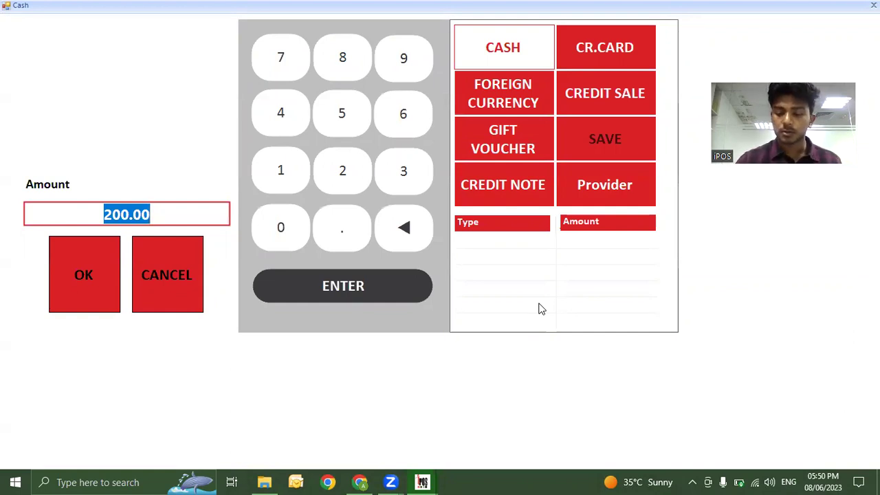
text(100)
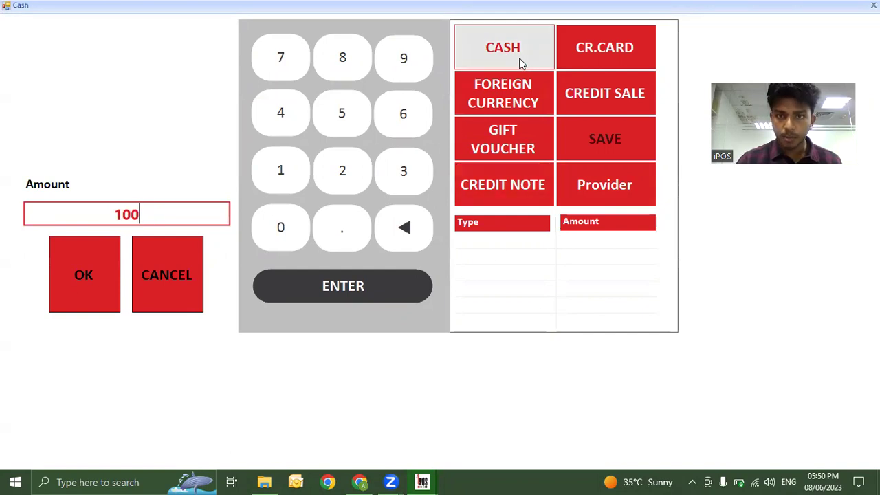
click(86, 282)
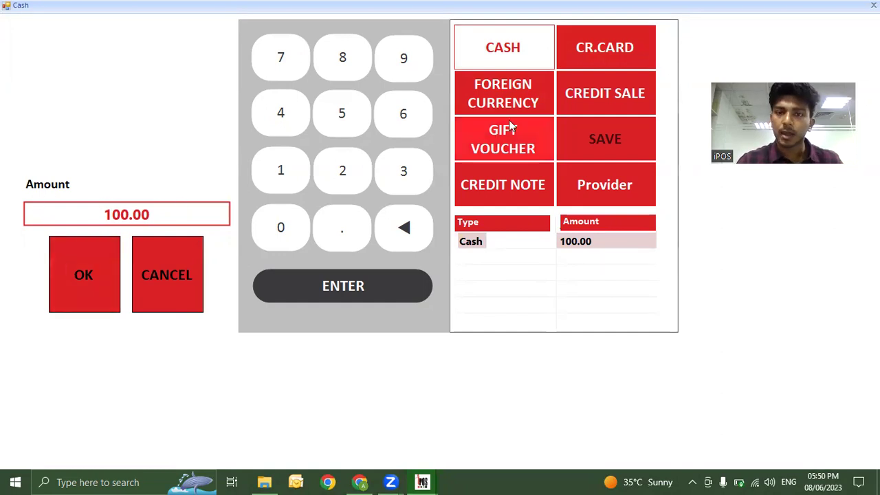
Pay the remaining 100.00 by credit card, entering the card and reference numbers.
click(582, 56)
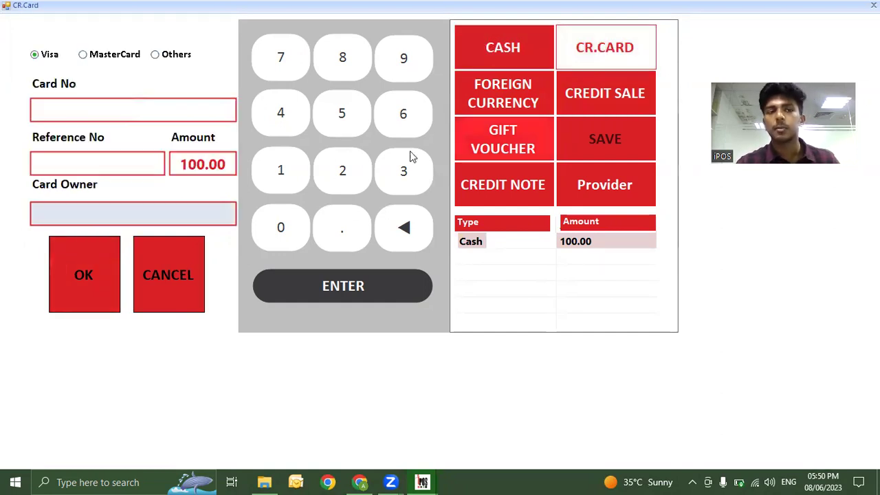
text(123)
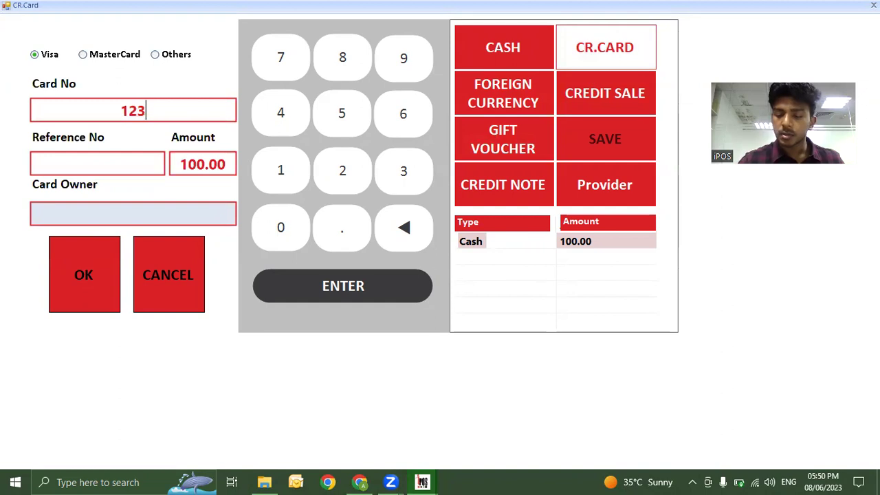
text(4)
click(122, 157)
text(1)
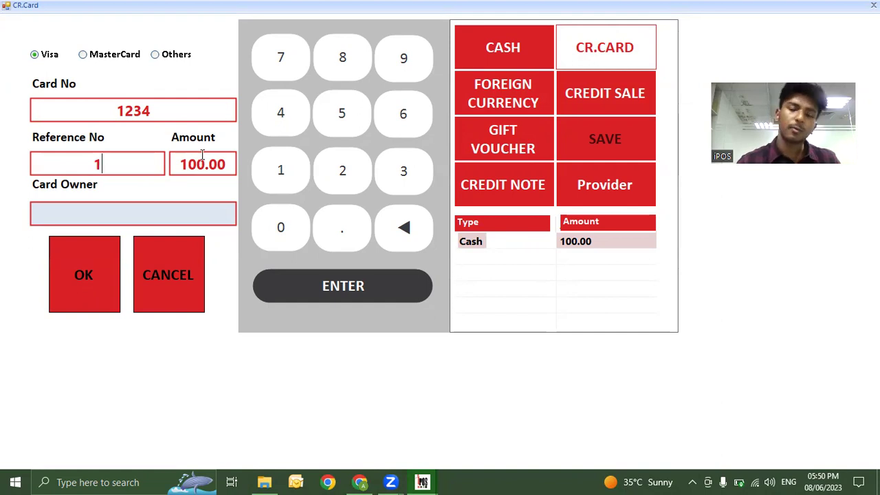
click(86, 258)
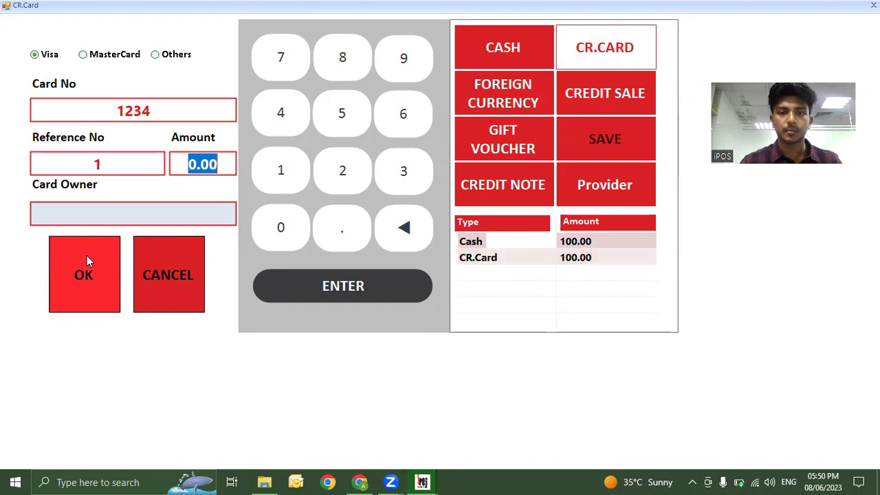
click(88, 260)
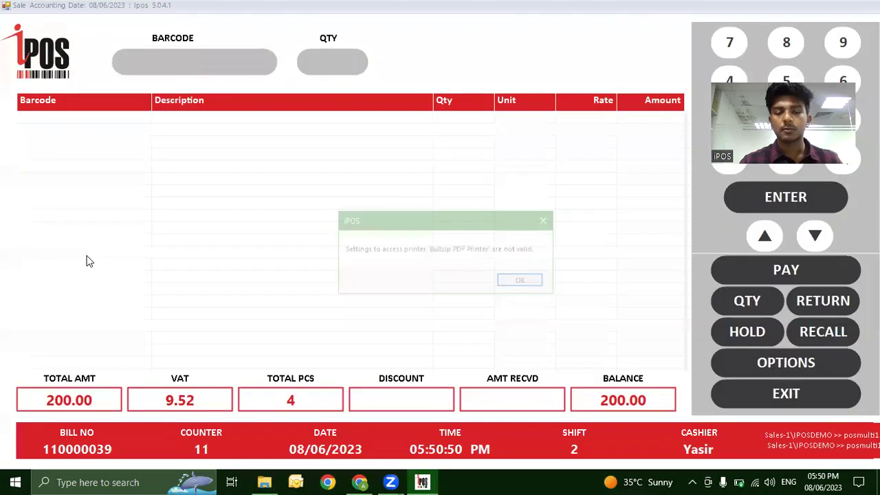
Dismiss the printer error and add two TEST PRODUCT lines, correcting a mistyped 212.
click(528, 281)
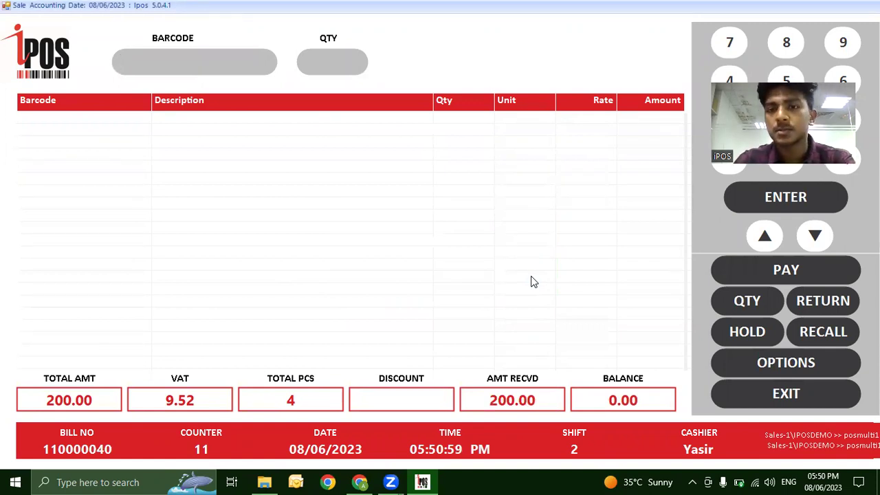
text(123)
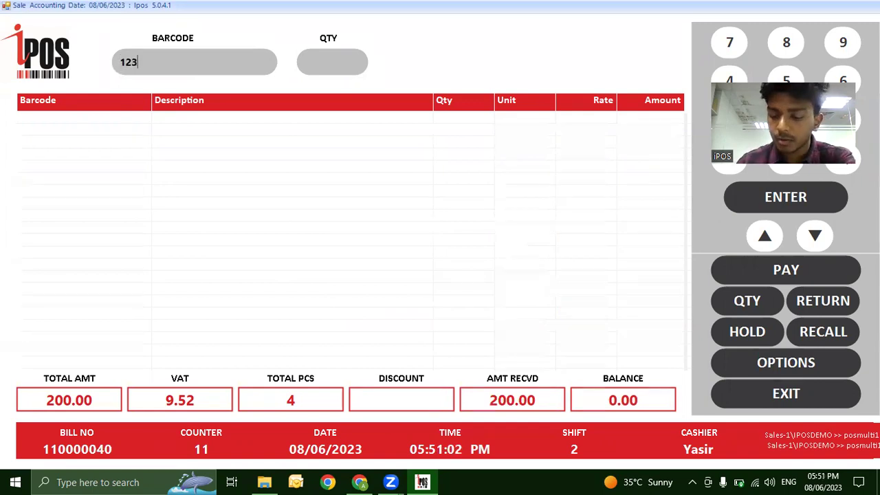
key(Return)
text(212)
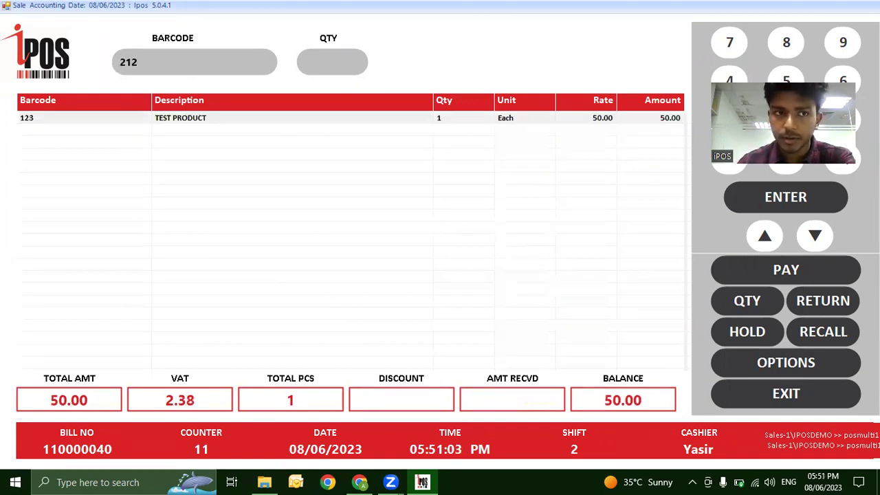
key(BackSpace)
key(BackSpace)
key(BackSpace)
text(123)
key(Return)
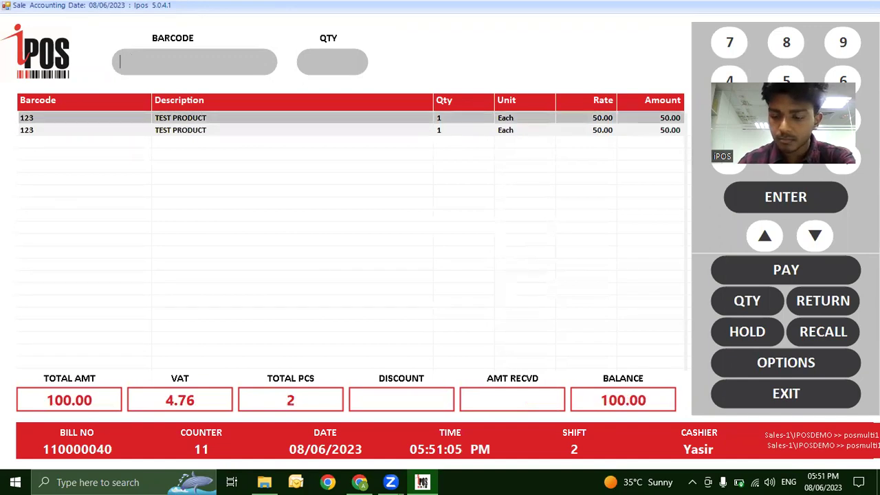
Add a third TEST PRODUCT line and put the 150.00 bill on hold.
text(123)
key(Return)
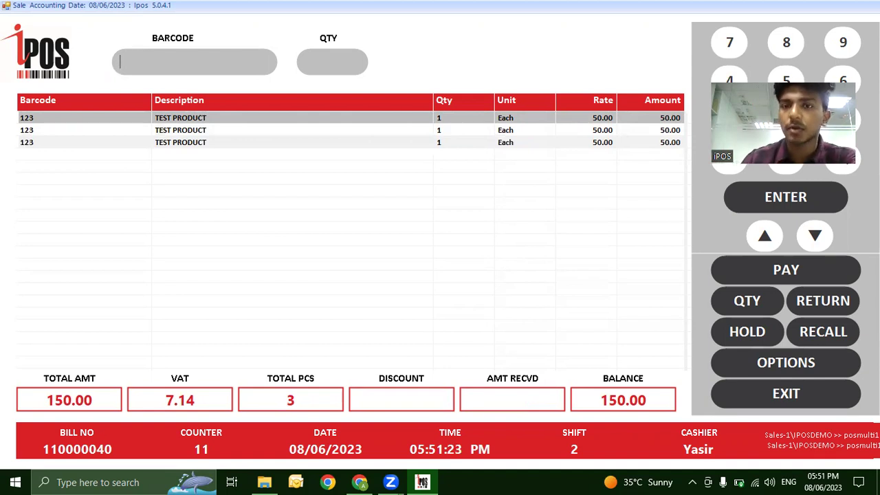
click(740, 334)
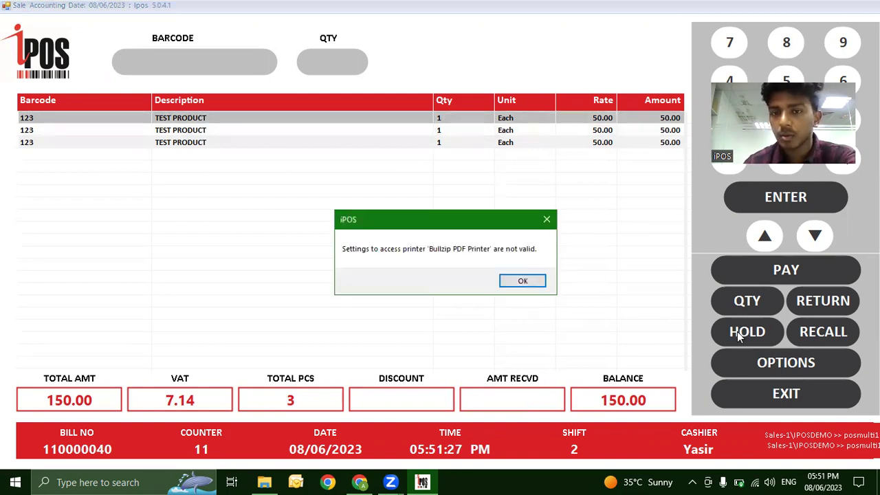
click(522, 280)
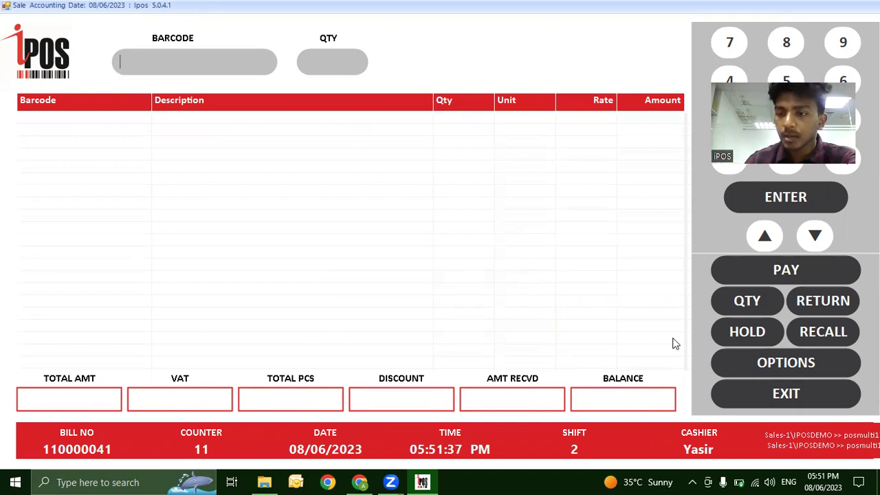
Recall held invoice 110000040 through OPTIONS > Held Lookup.
click(817, 334)
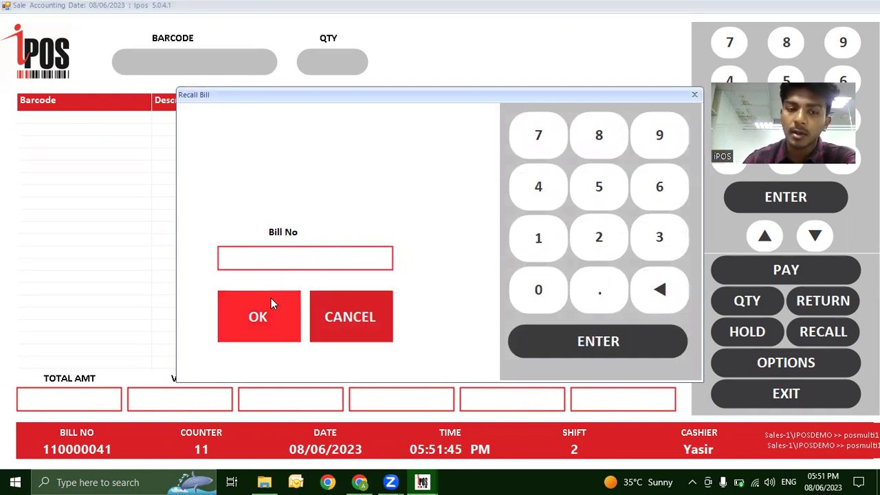
click(333, 321)
click(787, 364)
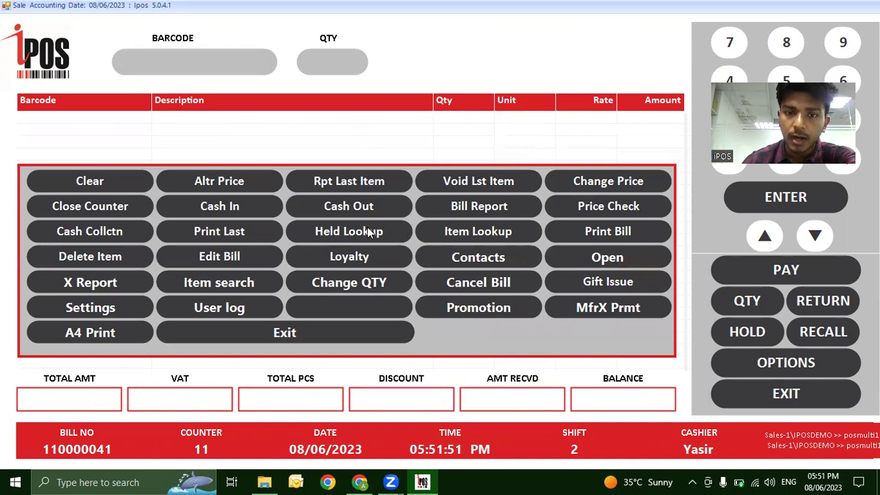
click(374, 231)
click(453, 94)
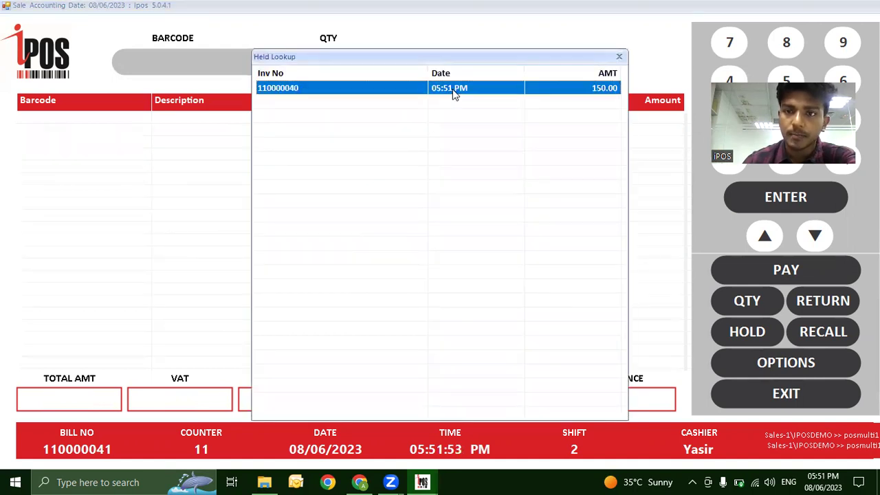
double_click(453, 94)
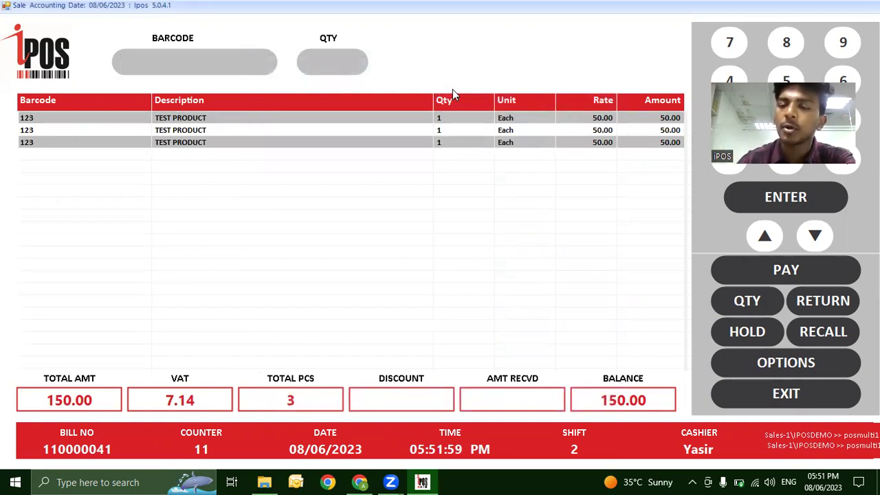
Add two more TEST PRODUCT lines with barcode 123.
text(123)
key(Return)
text(123)
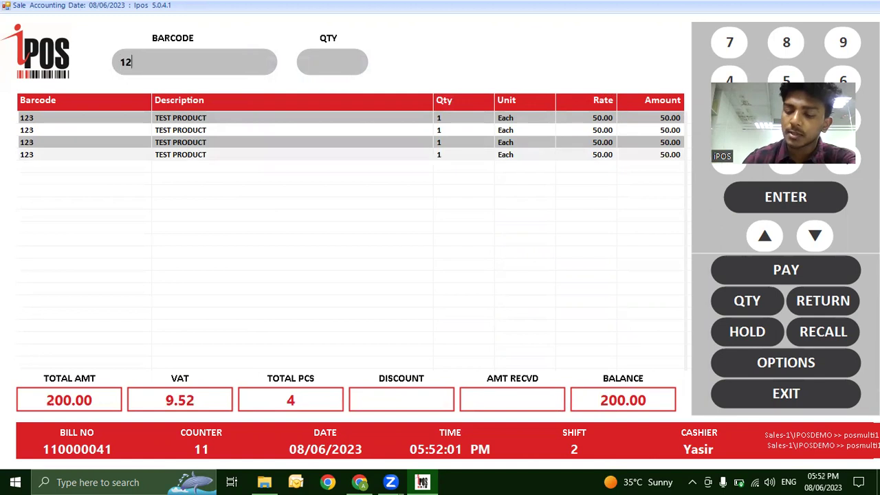
key(Return)
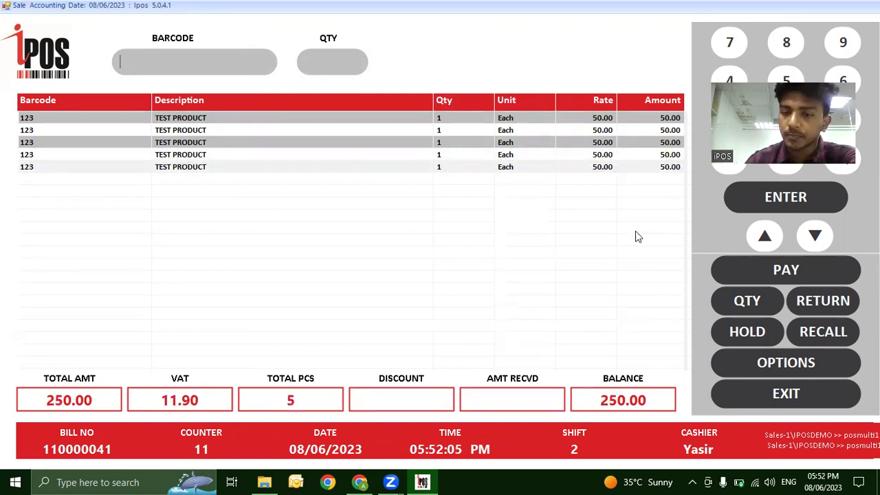
Pay the 250.00 bill in full with 250 cash.
click(744, 272)
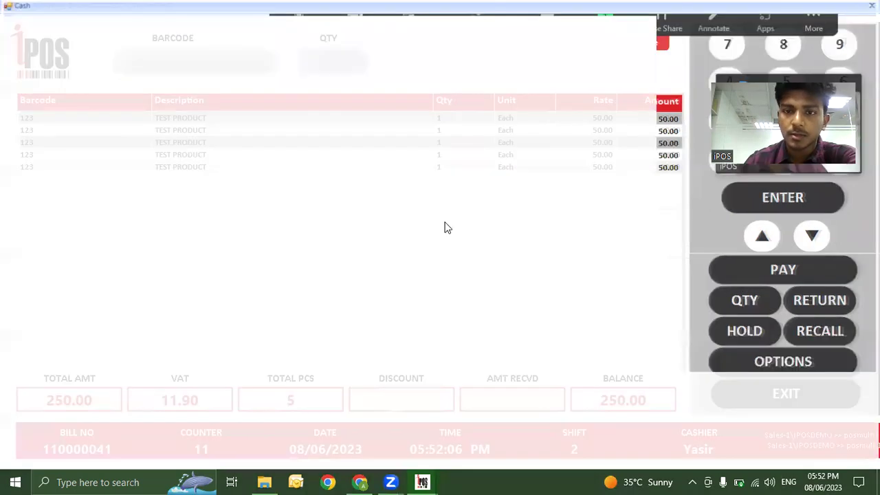
text(250)
key(Return)
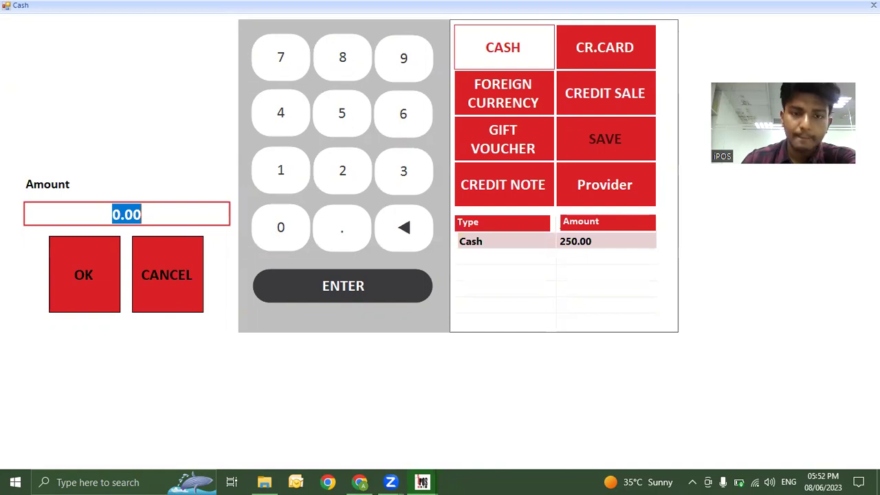
key(Return)
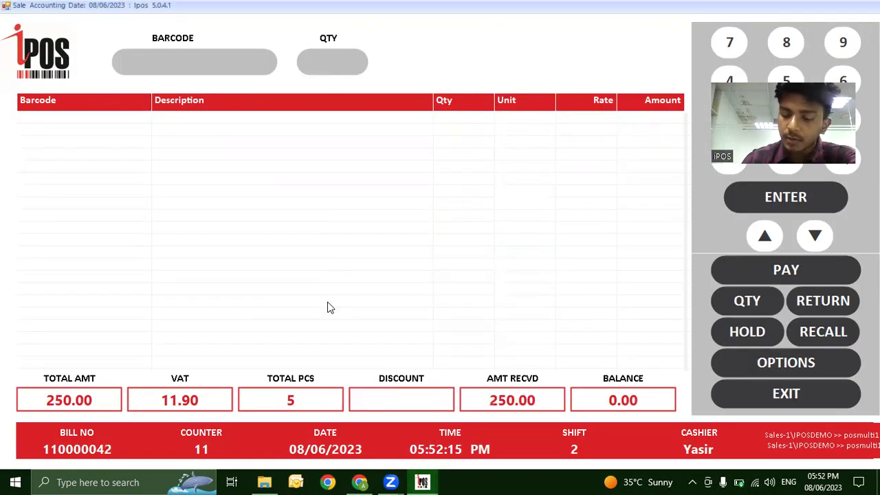
Enter barcode 123 three times for three 50.00 TEST PRODUCT lines.
text(123)
key(Return)
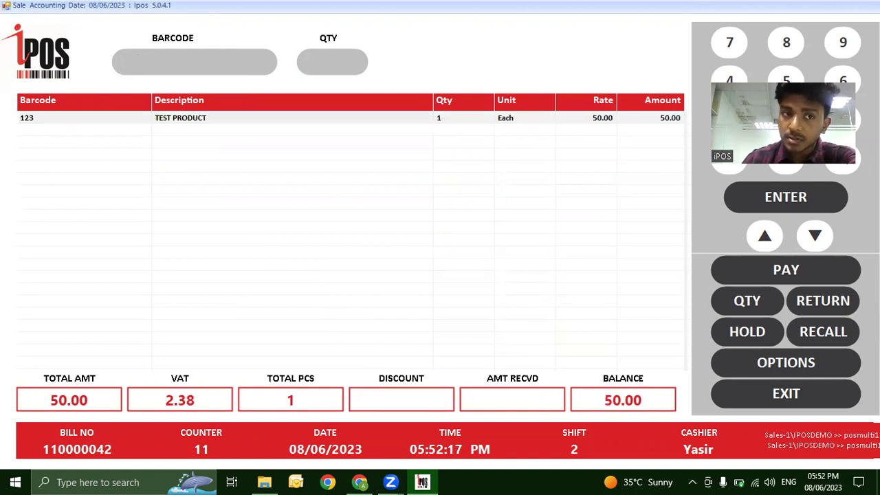
text(123)
key(Return)
text(123)
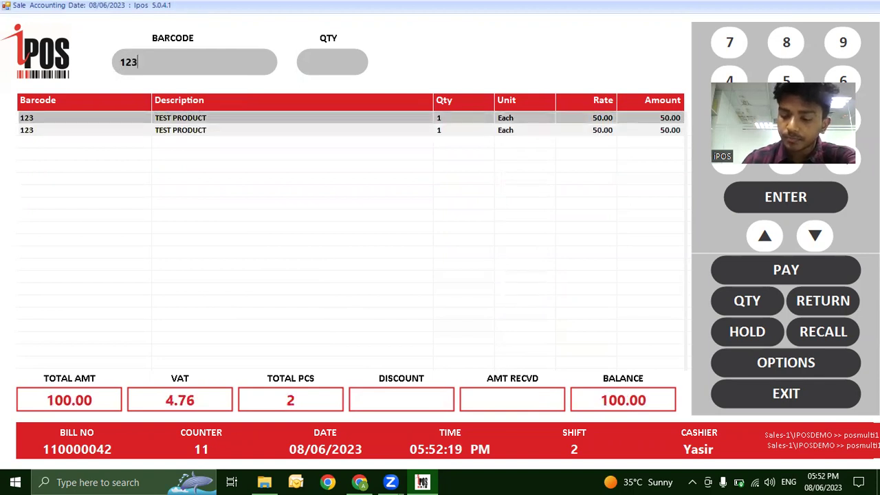
key(Return)
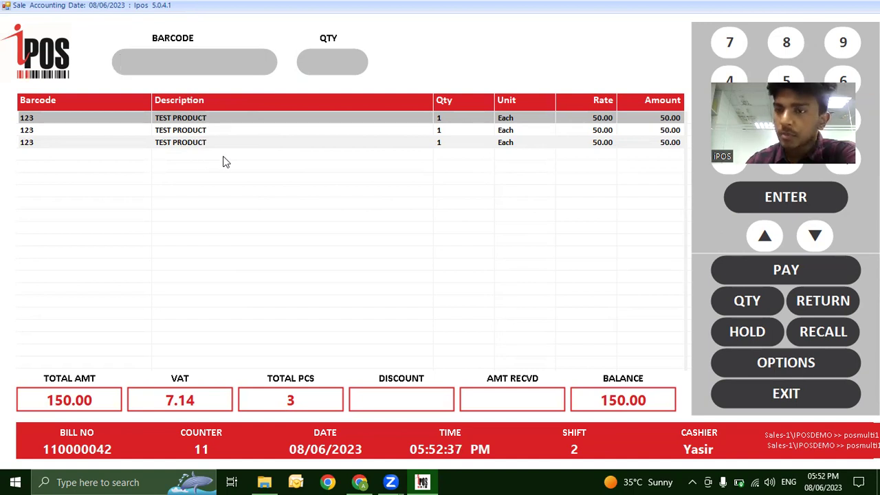
Add a TEST PRODUCT line with quantity 3, bringing the bill to 300.00.
text(3)
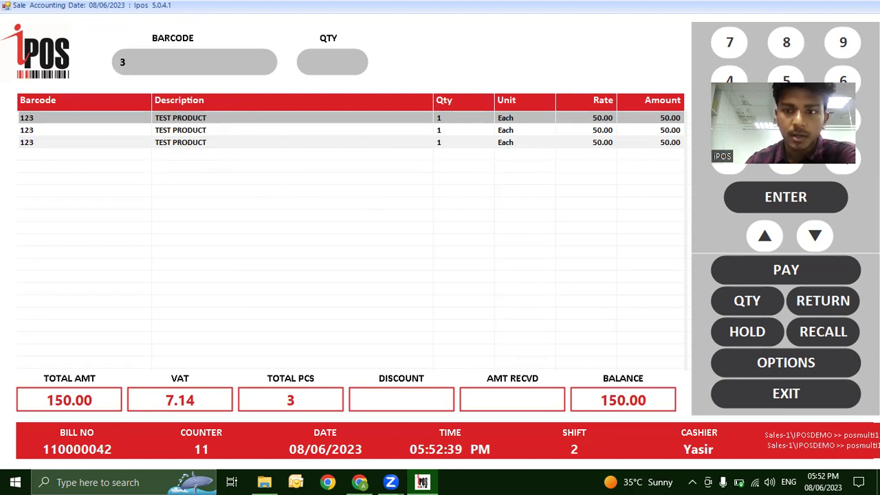
click(751, 301)
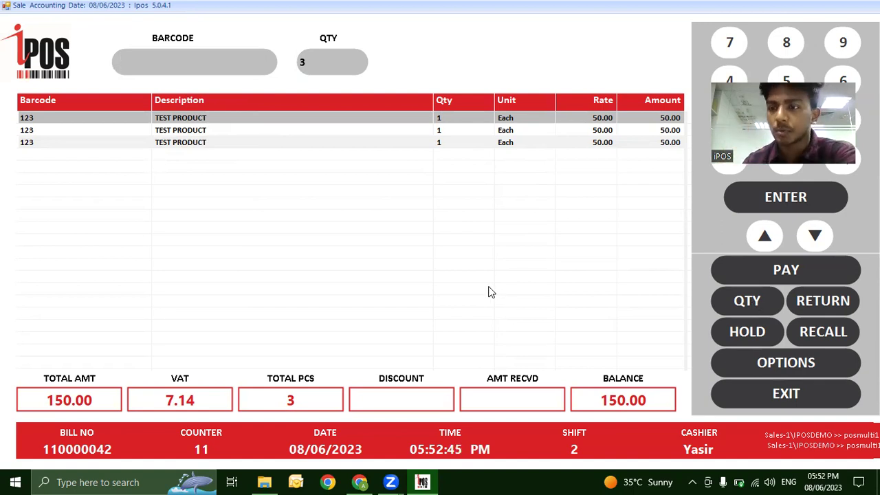
text(123)
key(Return)
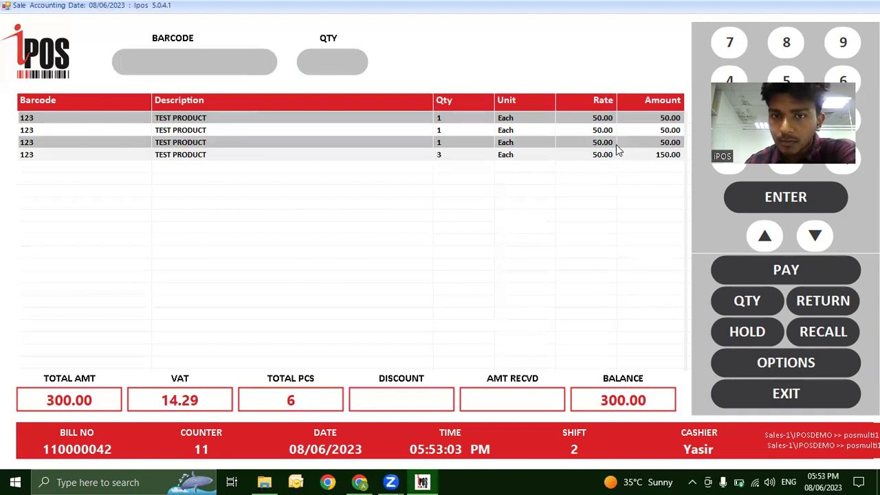
Pay the 300.00 bill with 300 cash and dismiss the printer error.
click(777, 271)
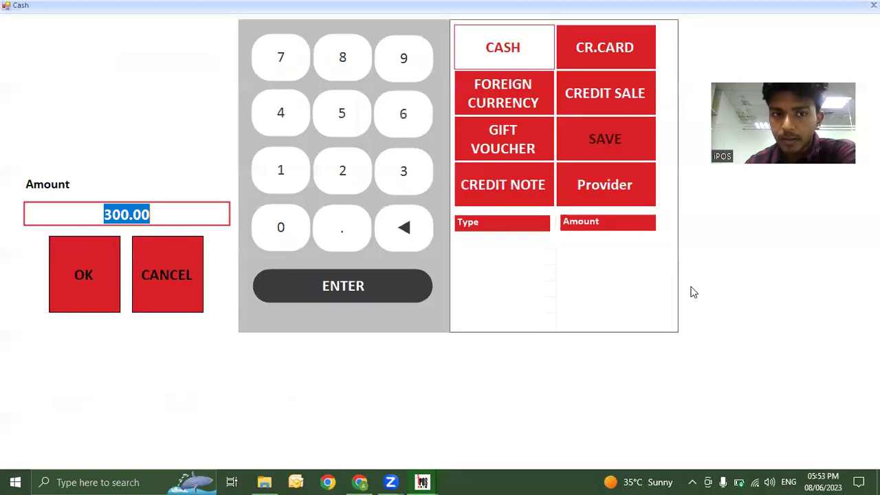
text(300)
key(Return)
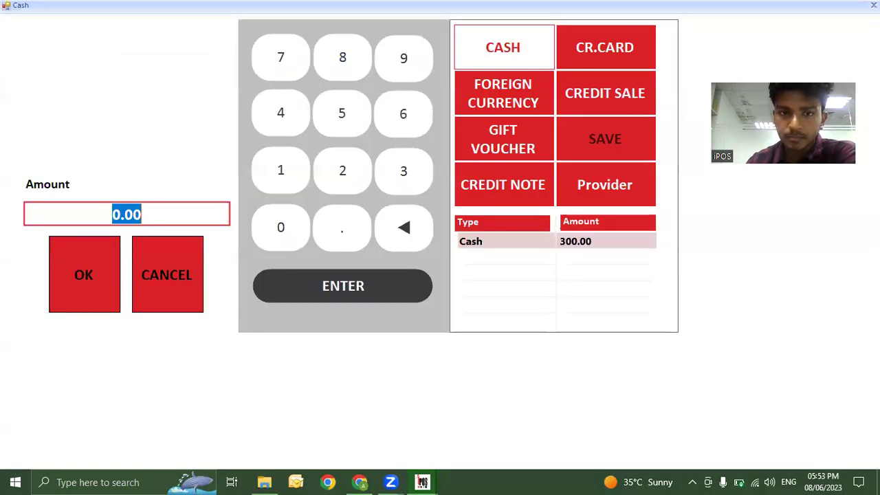
key(Return)
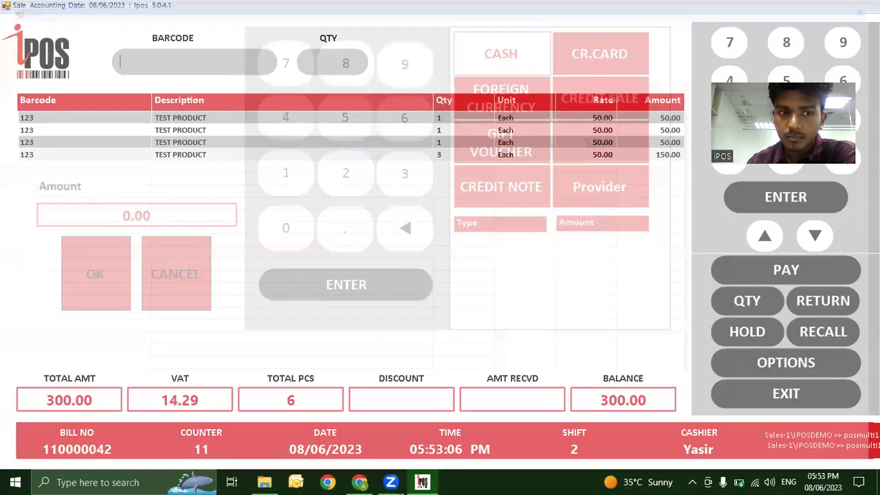
key(Return)
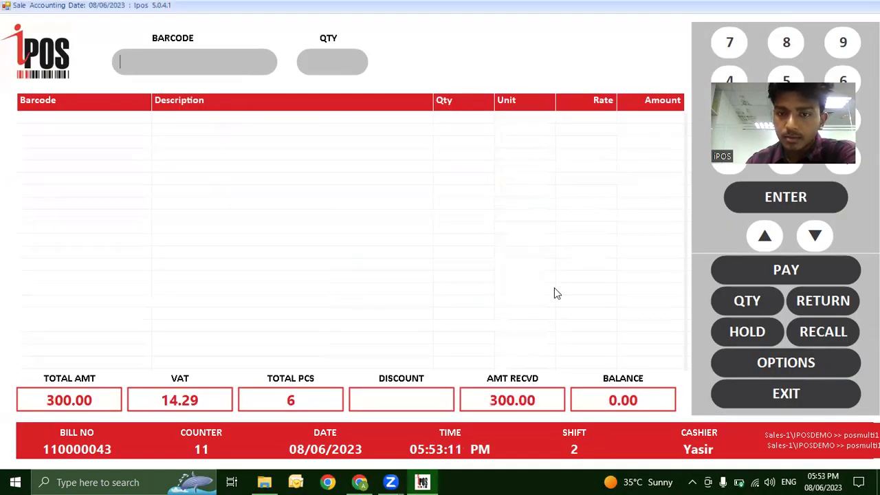
Add TEST PRODUCT (barcode 123) to the bill as a return of quantity -1.
click(829, 303)
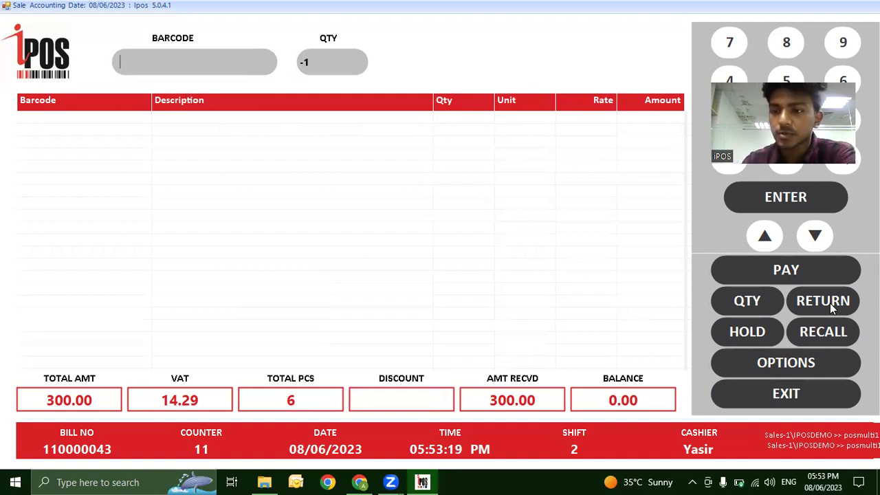
text(123)
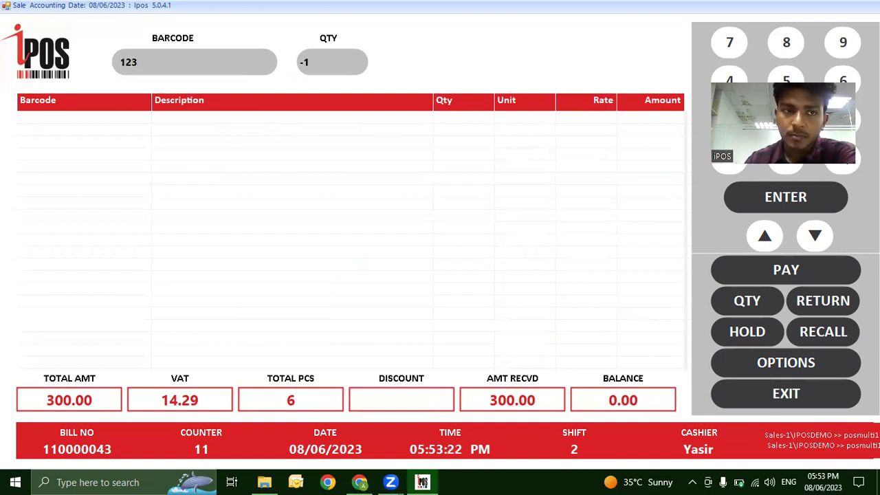
key(Return)
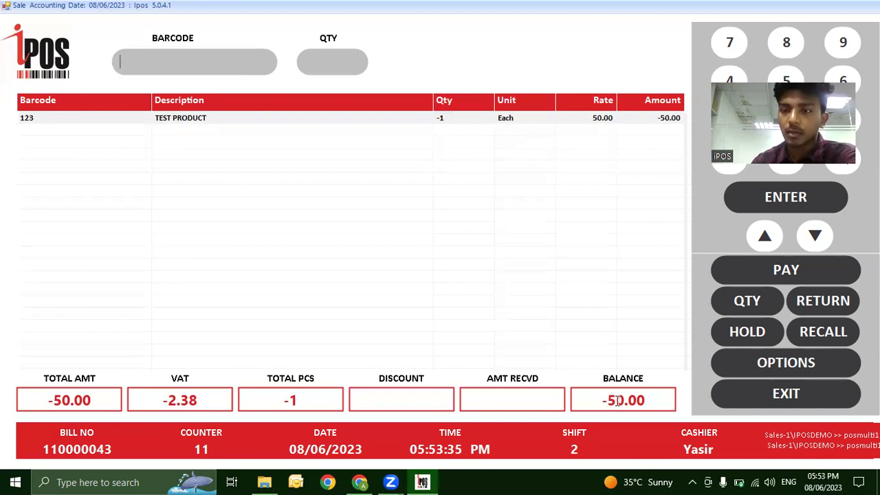
Settle the -50.00 refund bill and dismiss the printer error.
click(758, 273)
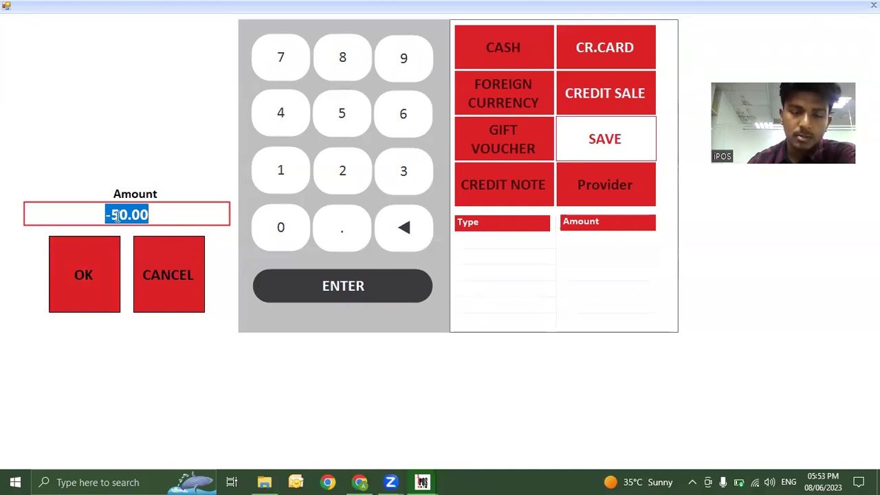
key(Escape)
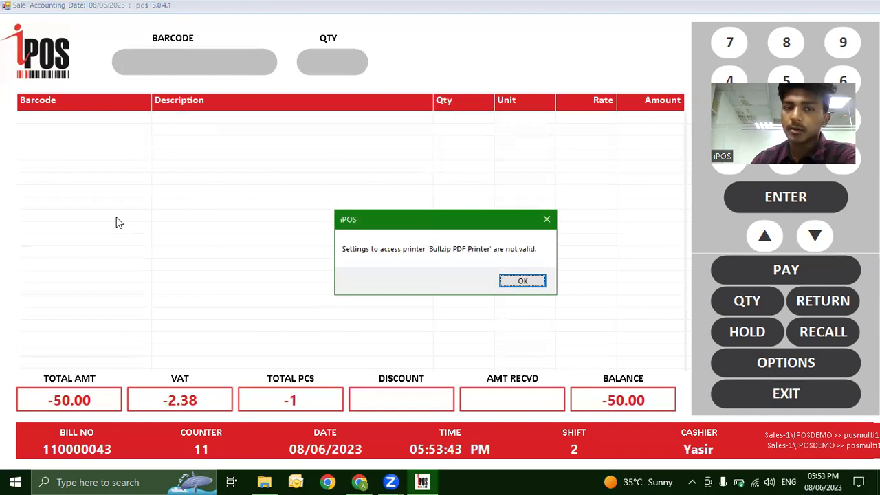
click(523, 281)
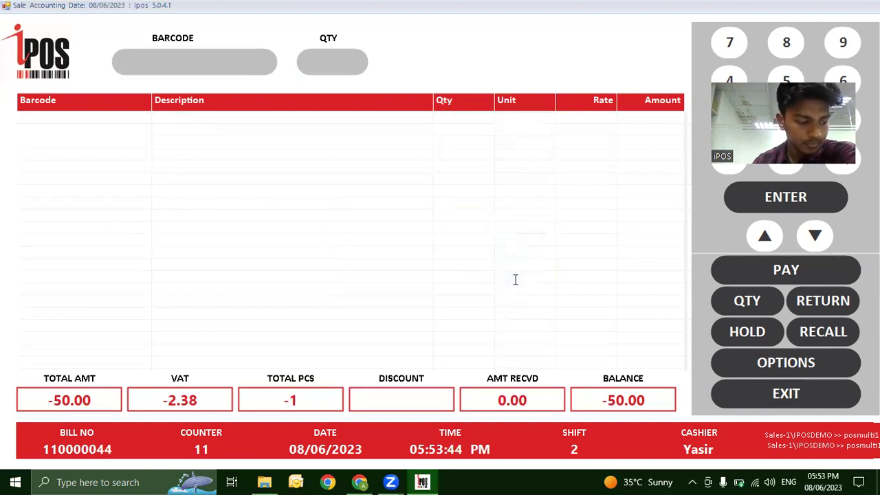
Open the Loyalty dialog from the OPTIONS panel of extra sale functions.
click(775, 364)
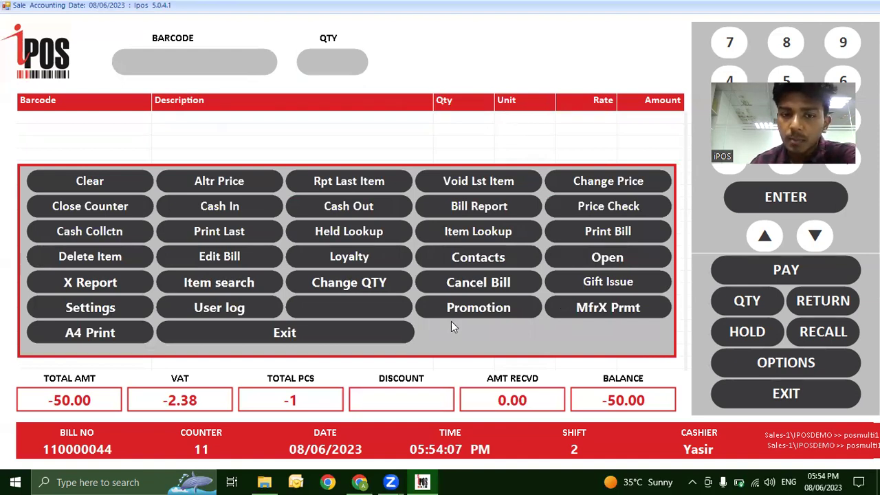
click(353, 254)
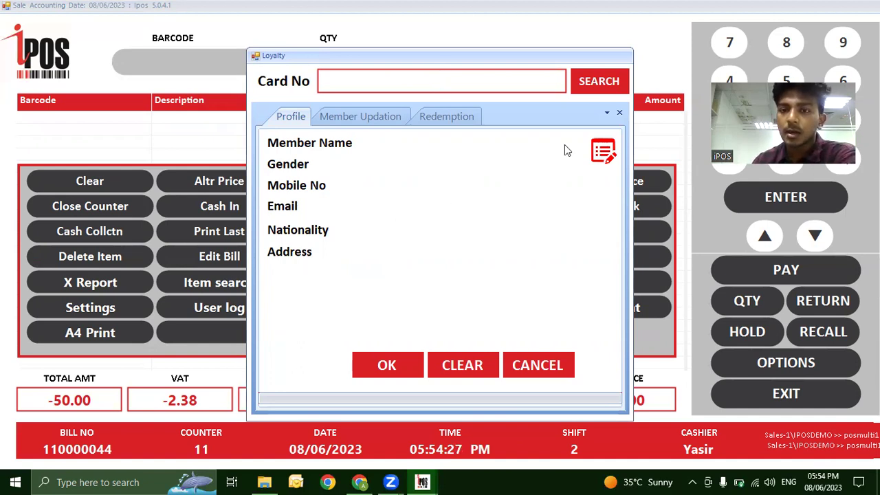
View the New Member form, then the Redemption tab, cancelling Loyalty each time and returning to OPTIONS.
click(603, 155)
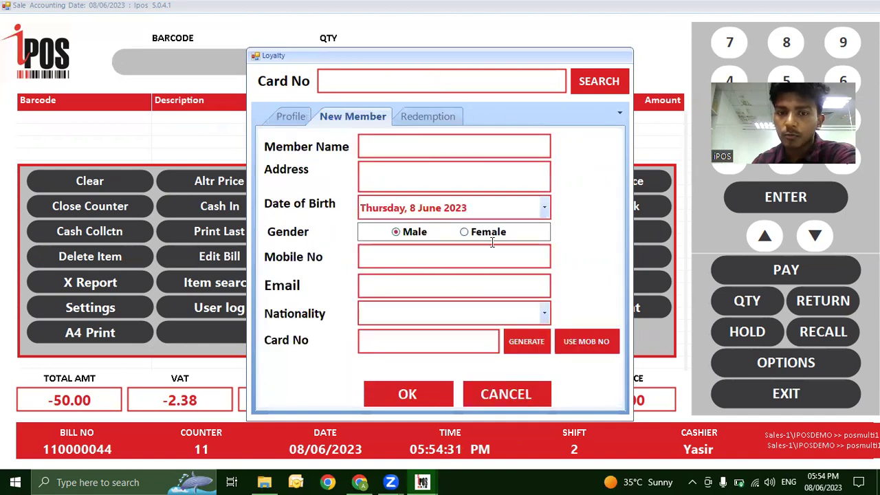
click(511, 397)
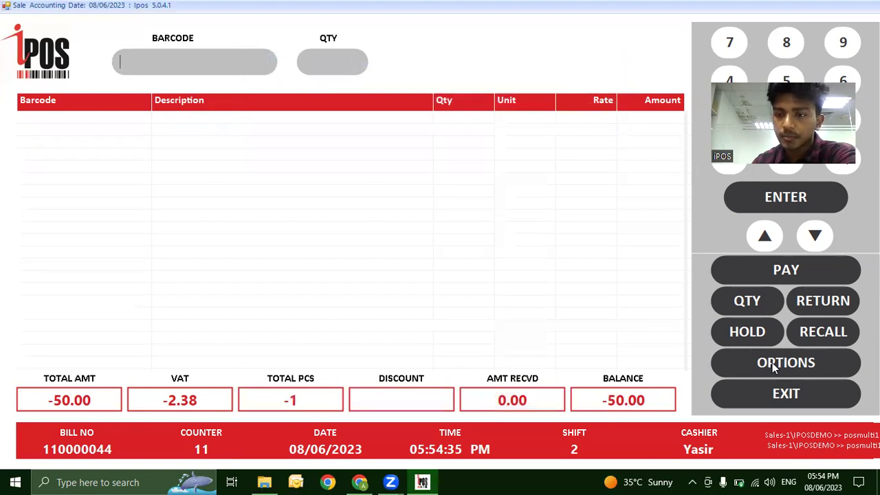
click(772, 362)
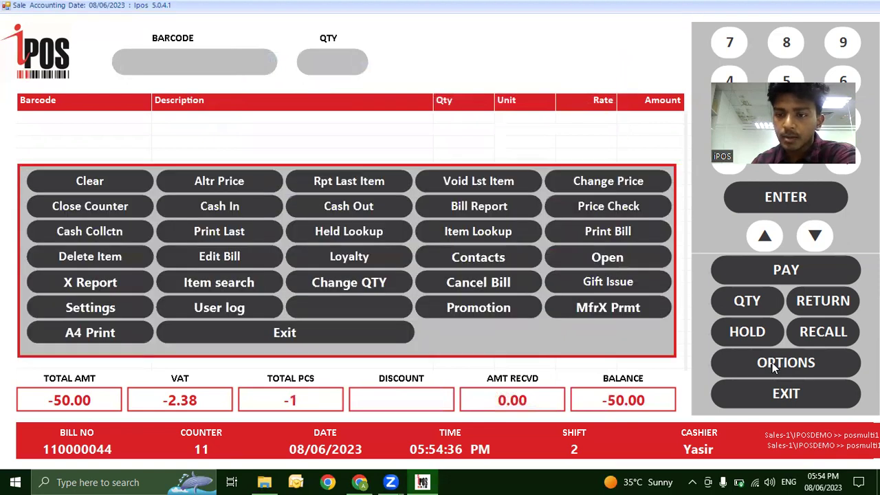
click(377, 256)
click(436, 117)
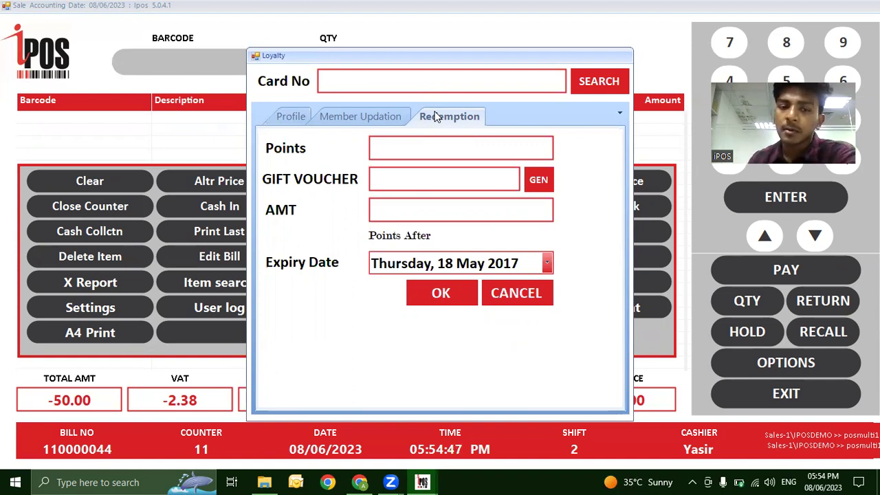
click(514, 288)
click(763, 363)
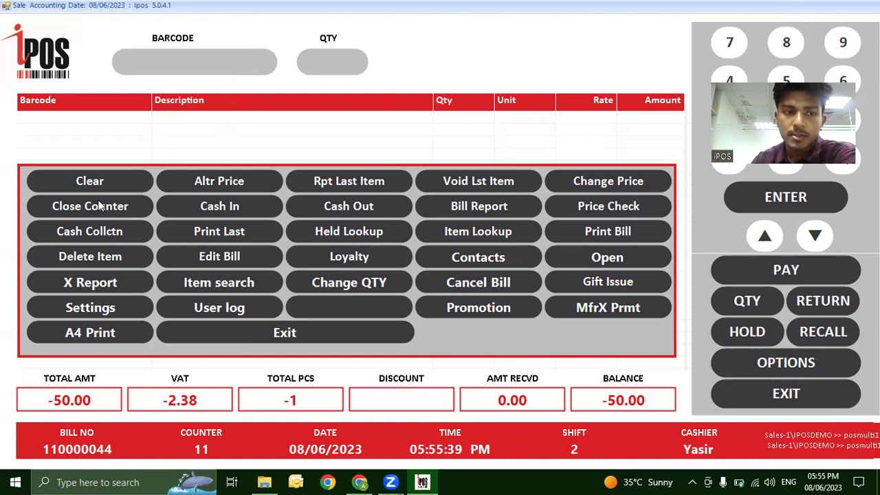
Open the Counter Close form and clear the login-failed error from submitting an empty password.
click(101, 205)
key(Escape)
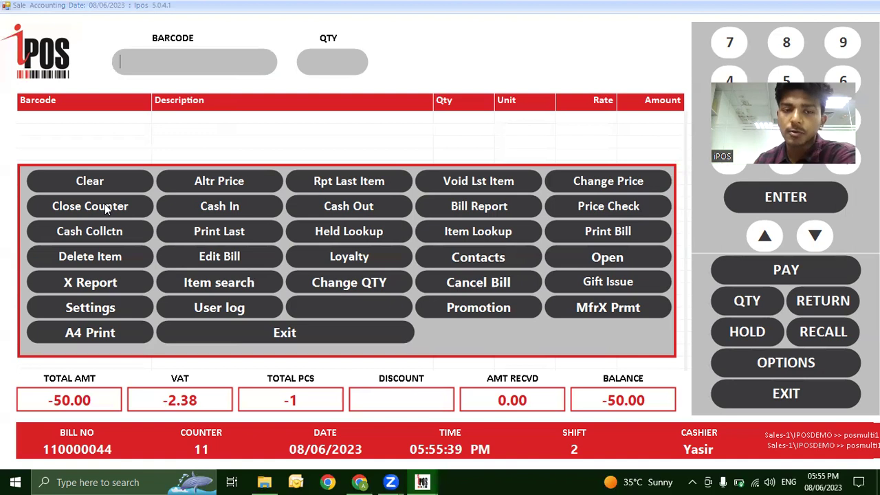
click(105, 203)
key(Escape)
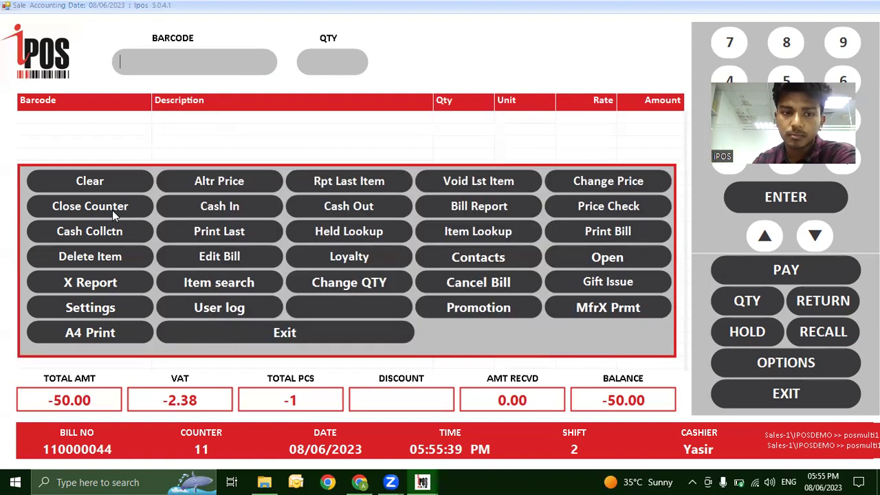
click(305, 329)
click(305, 328)
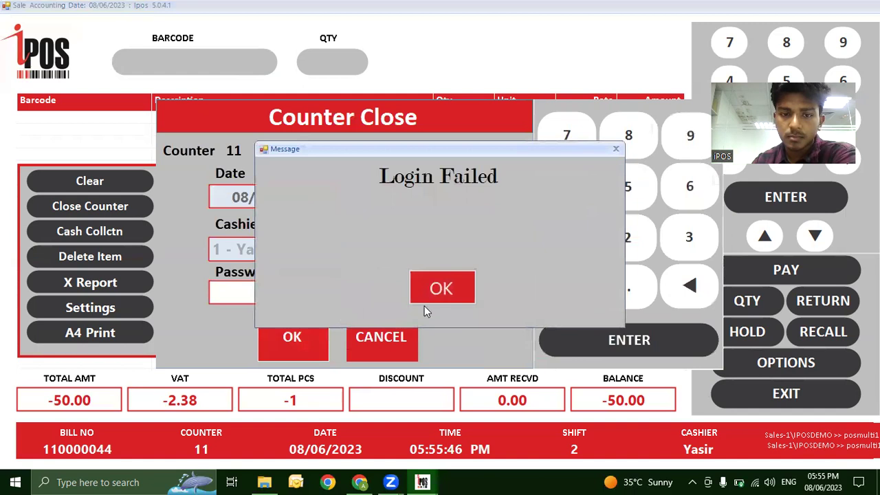
click(439, 290)
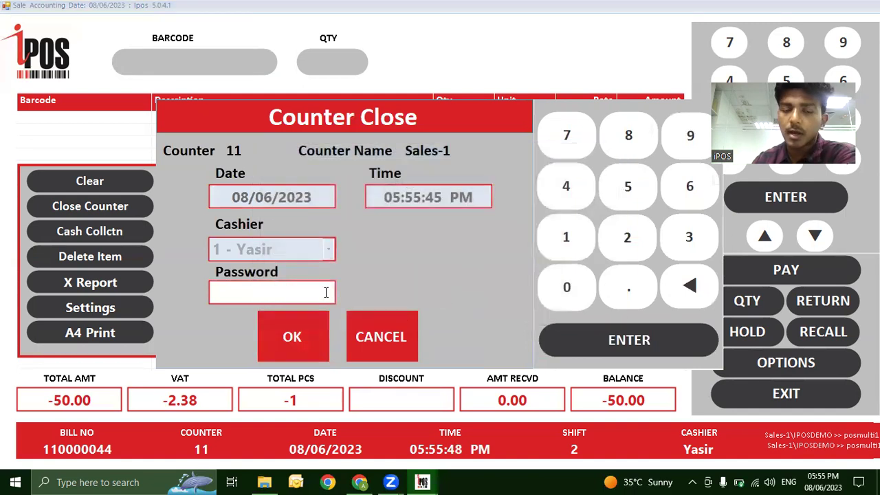
Enter the cashier password, submit it, and dismiss the printer-not-found message.
text(123)
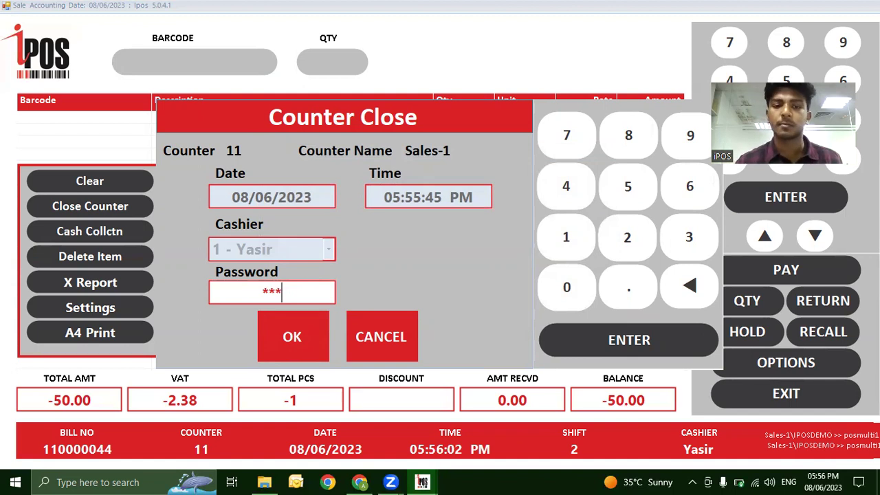
click(279, 327)
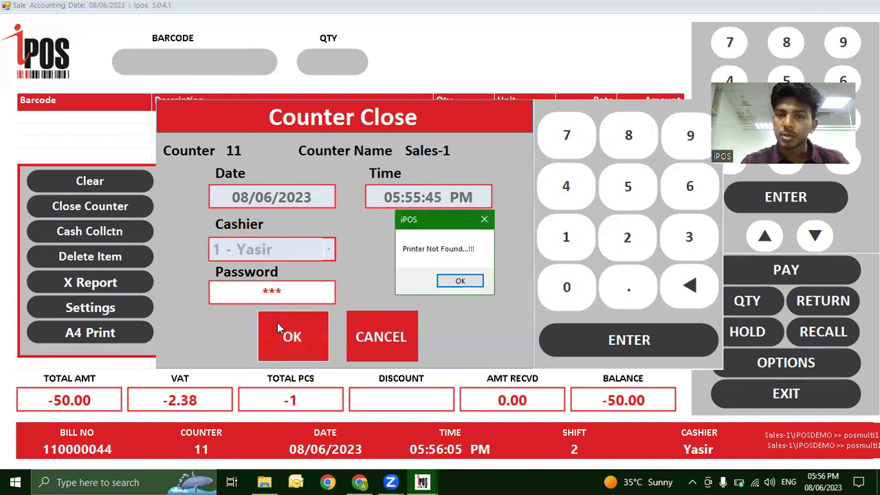
click(457, 281)
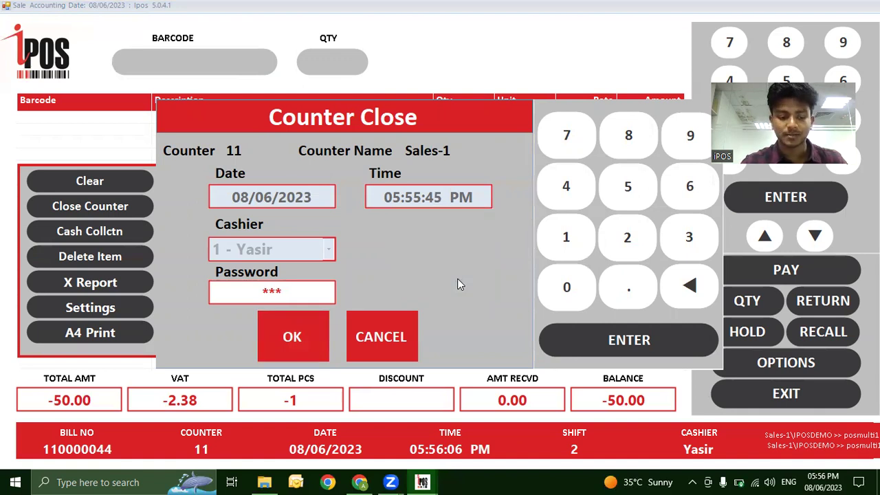